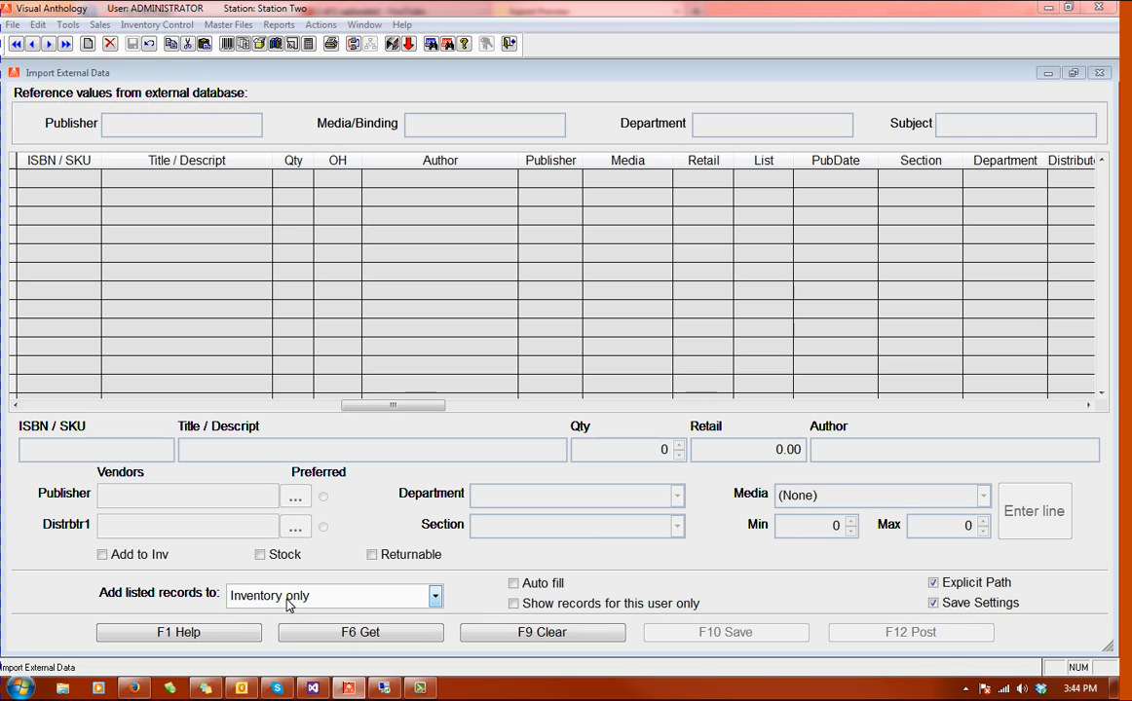
# Step: Keep Inventory only as the record destination, enable Add to Inv, and load the import file OrderExport_03052014_2.txt
pyautogui.click(436, 598)
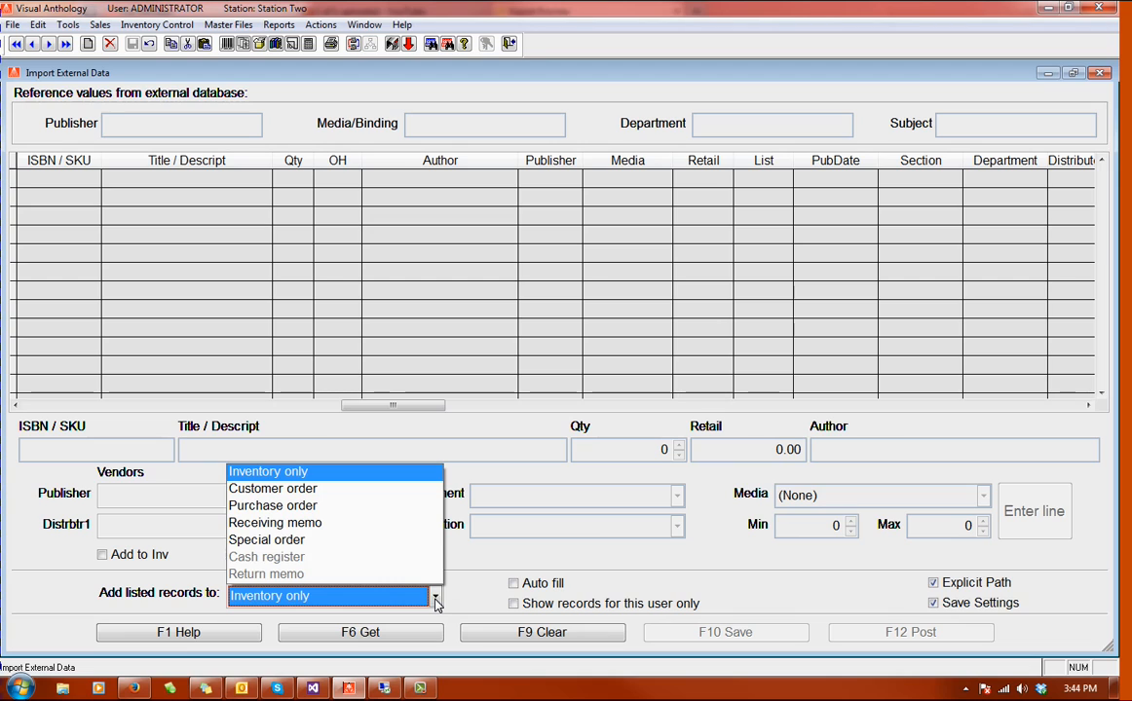
pyautogui.click(436, 598)
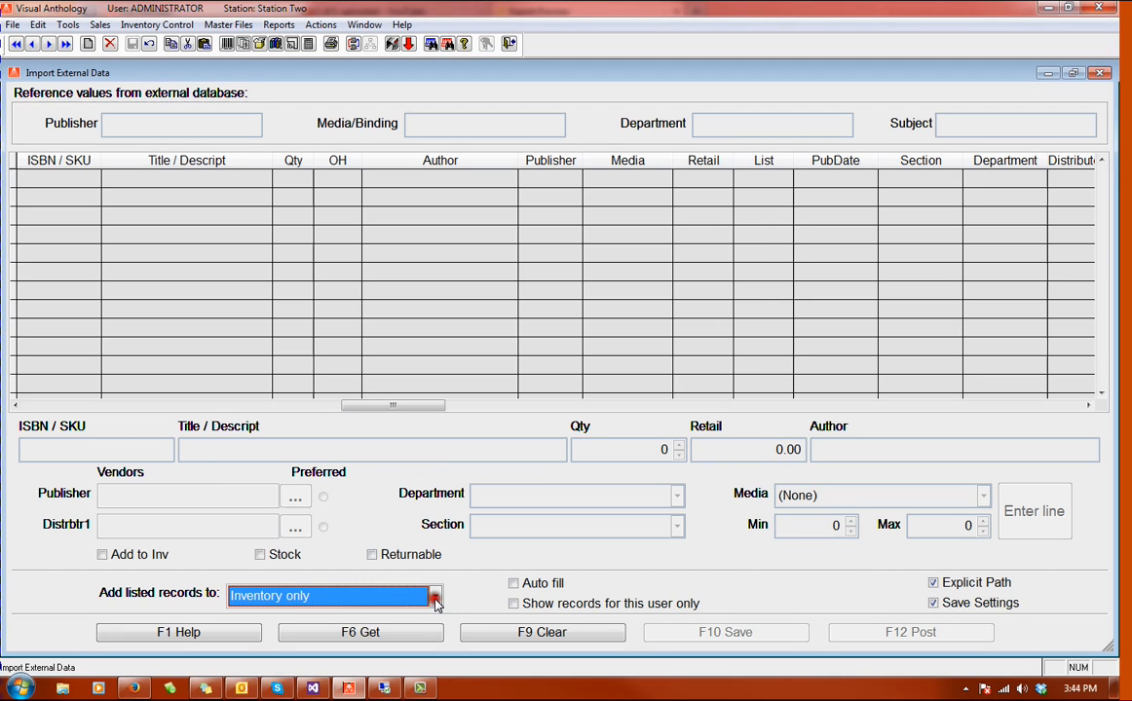
pyautogui.click(103, 557)
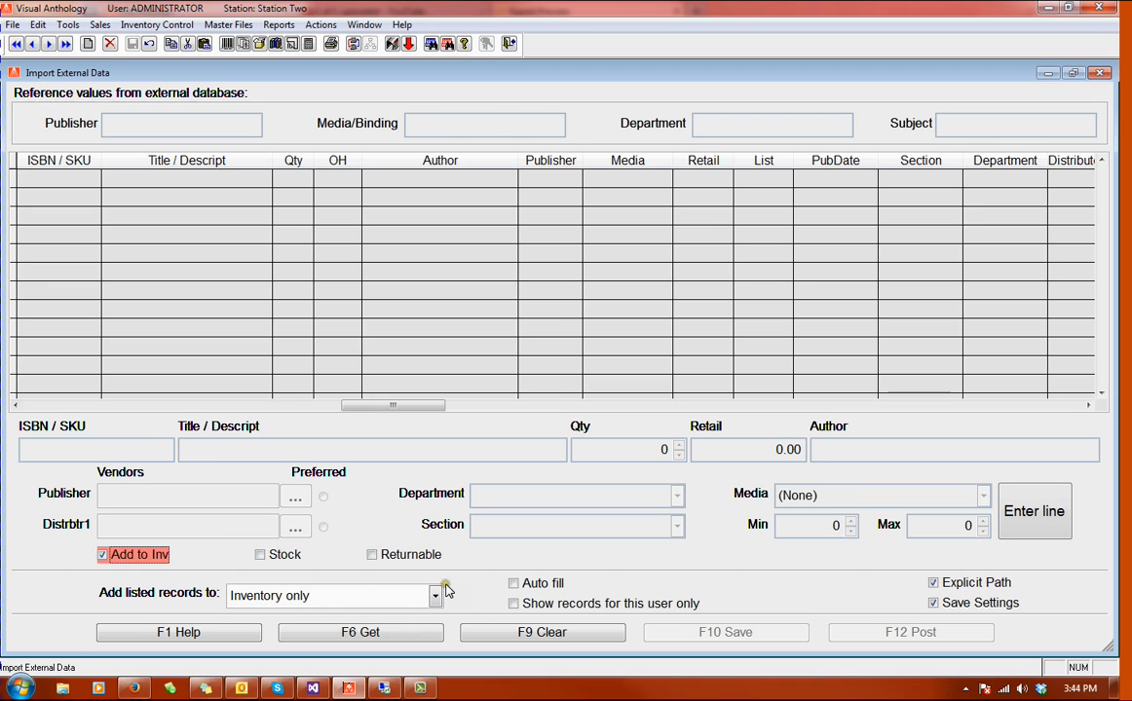
pyautogui.click(366, 635)
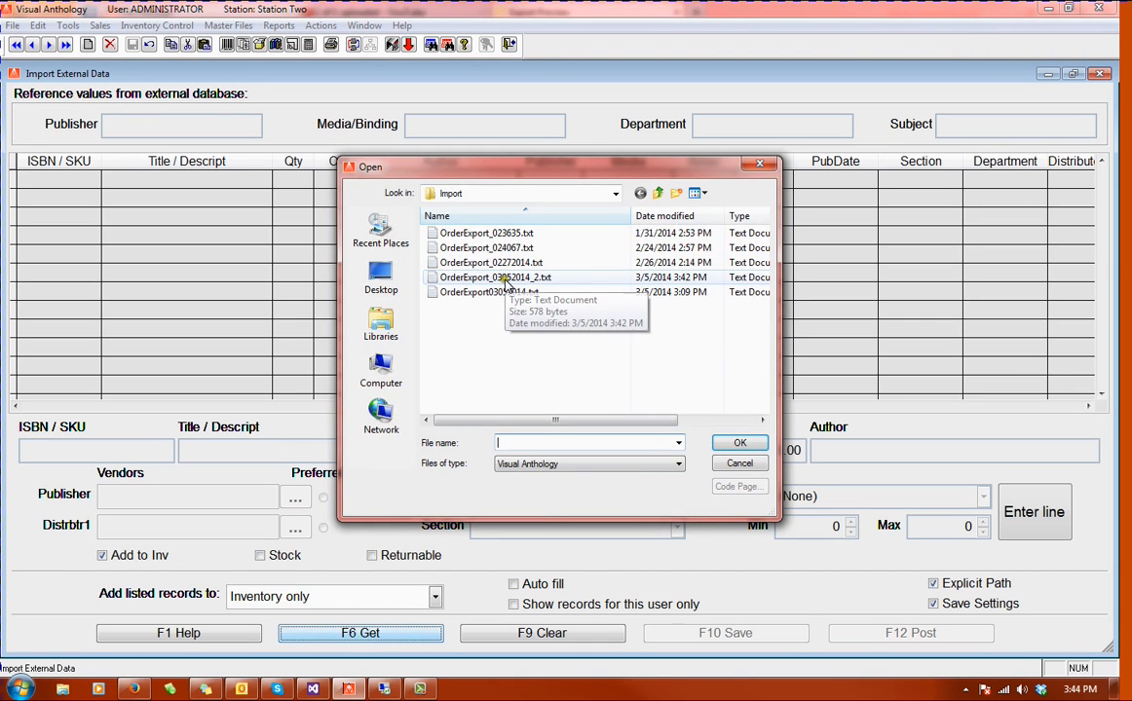
pyautogui.click(505, 279)
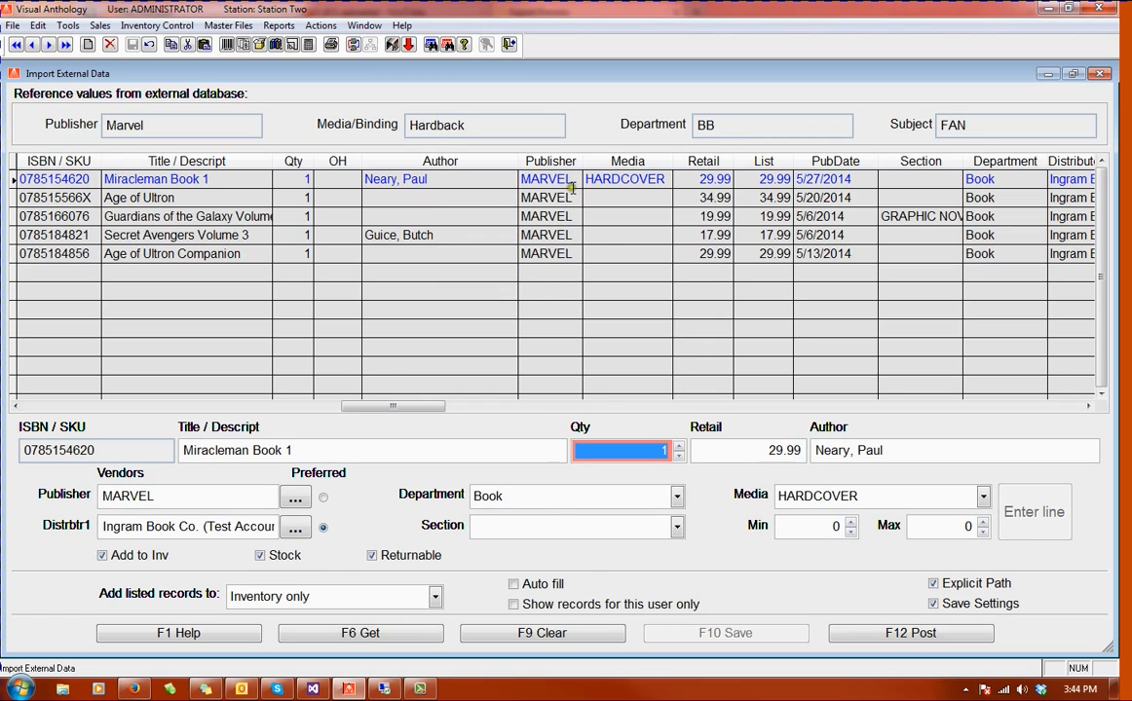
# Step: Set the section of the Miracleman Book 1 record to Fantasy and save the line
pyautogui.click(559, 284)
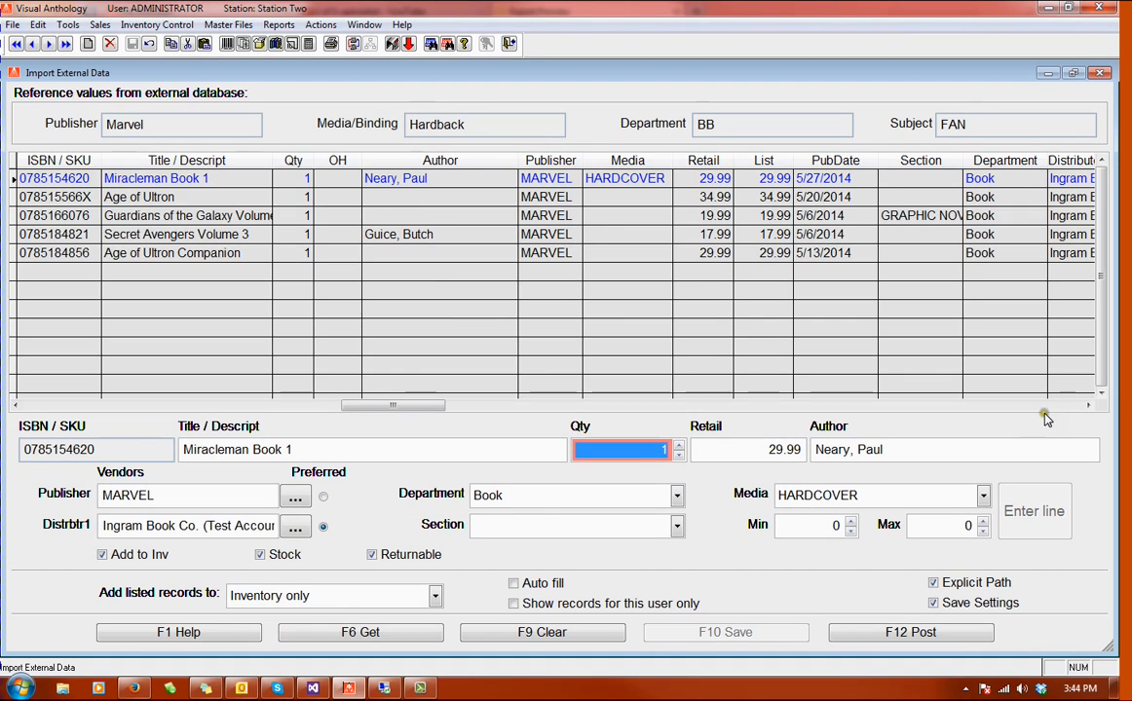
pyautogui.click(1052, 405)
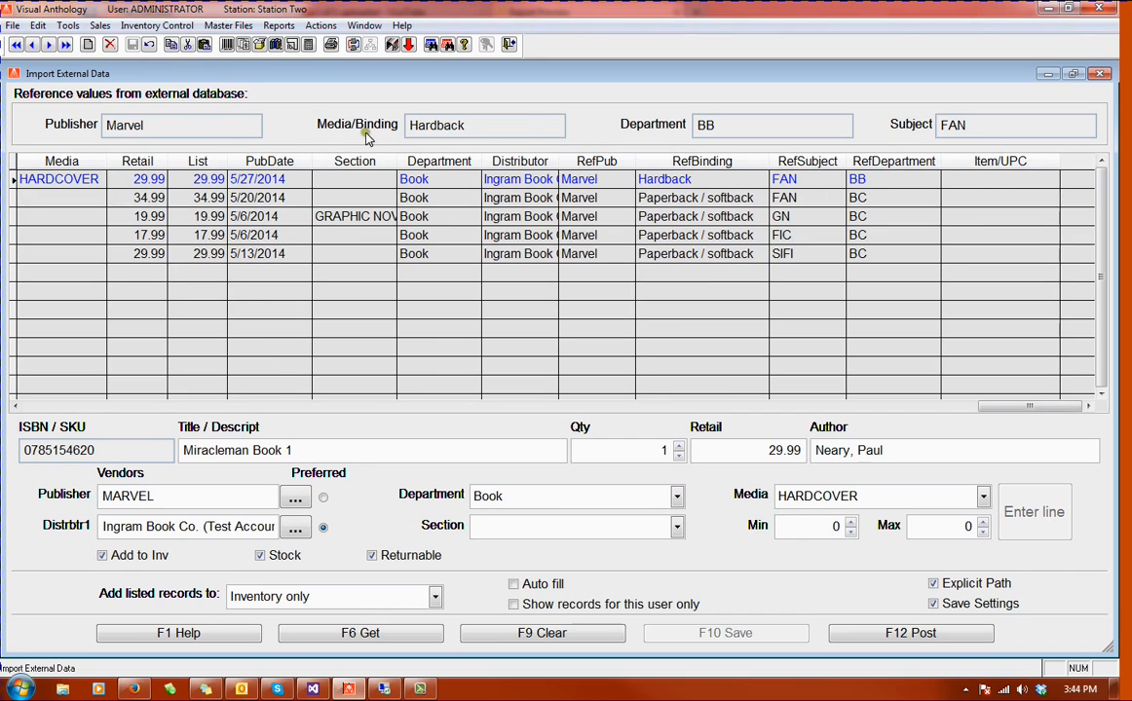
pyautogui.click(56, 404)
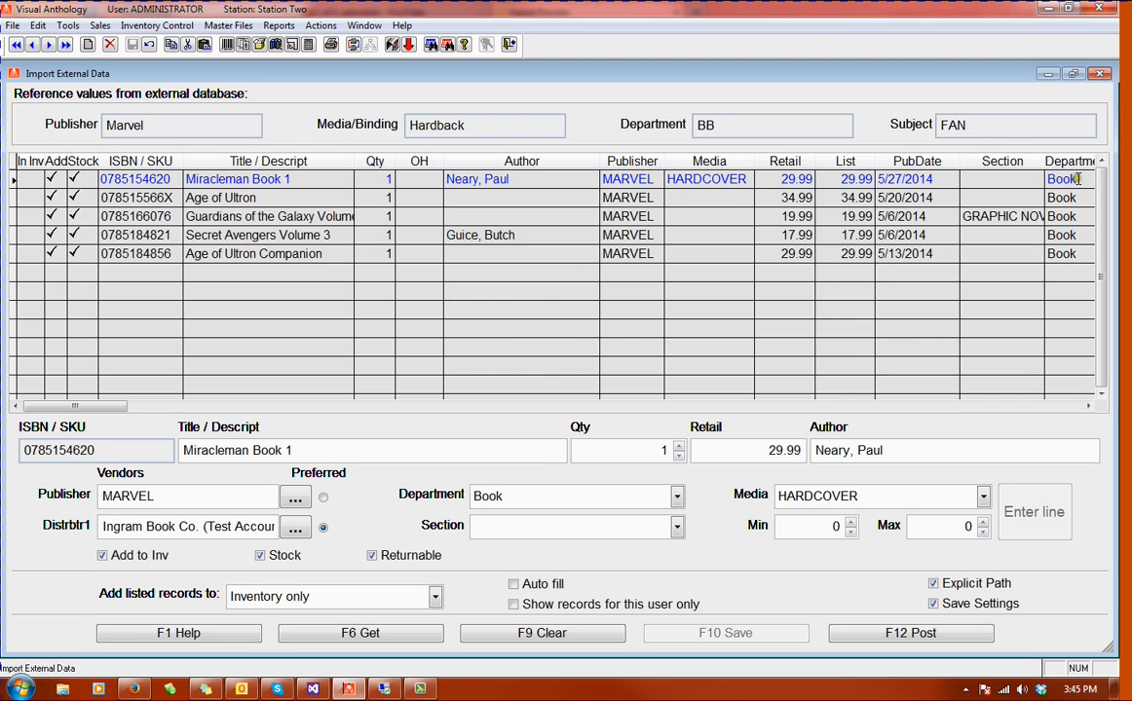
pyautogui.click(1088, 405)
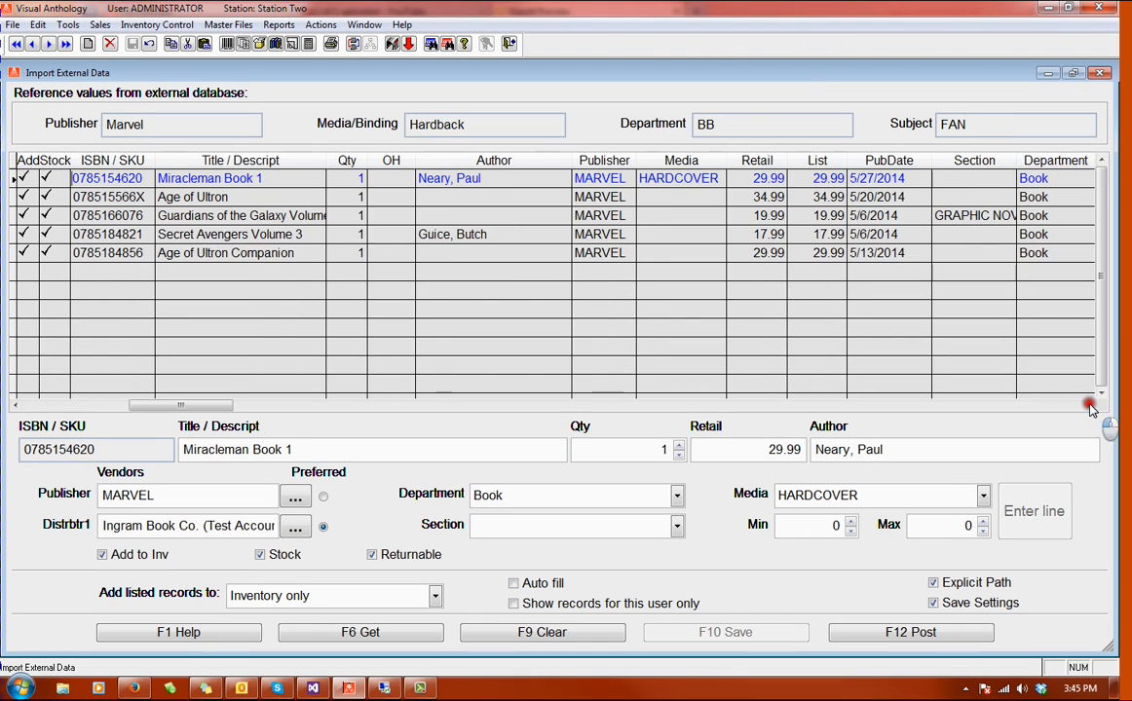
pyautogui.click(1088, 405)
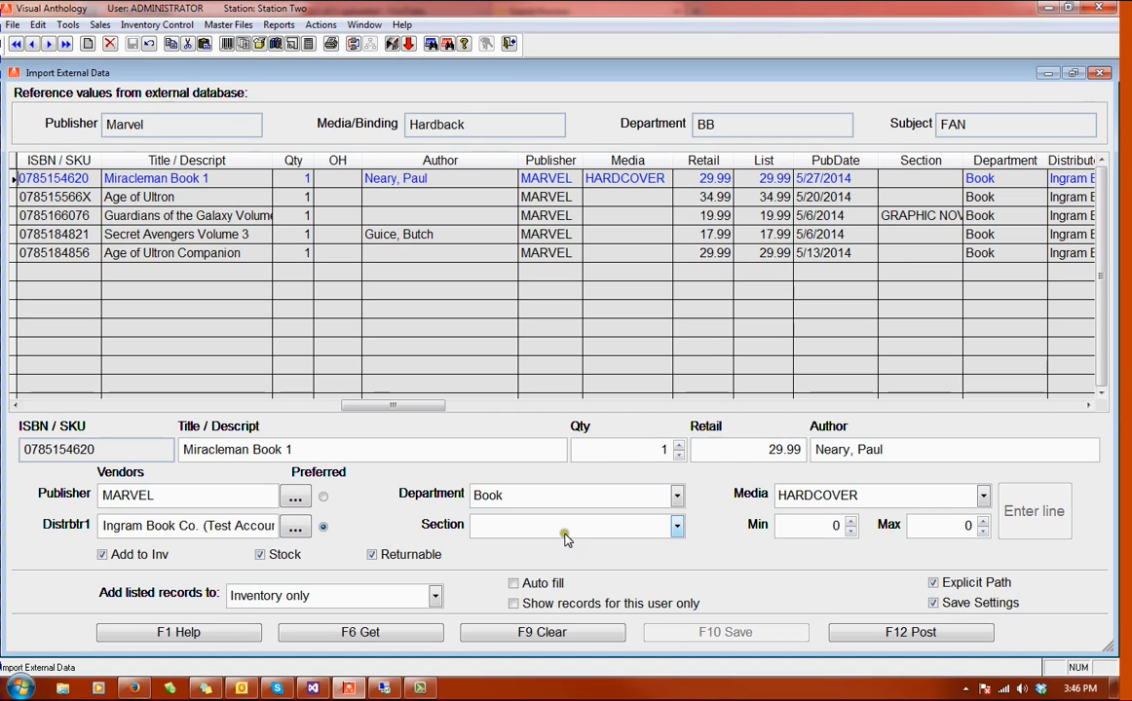
pyautogui.click(560, 527)
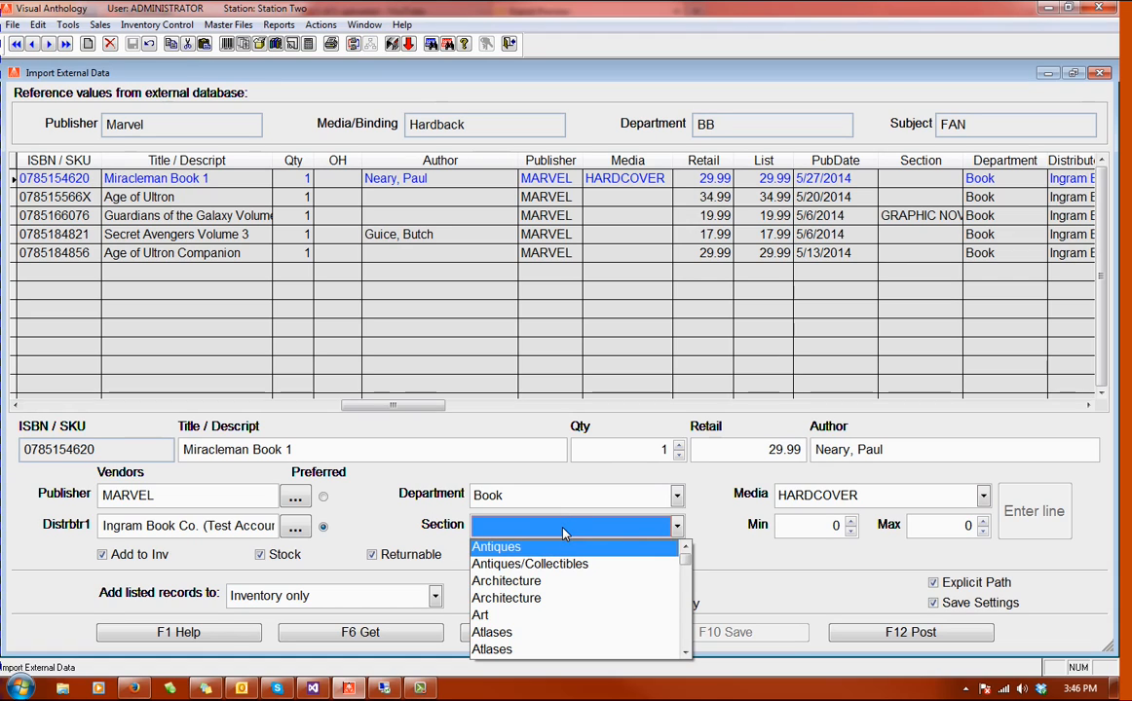
pyautogui.write('fan')
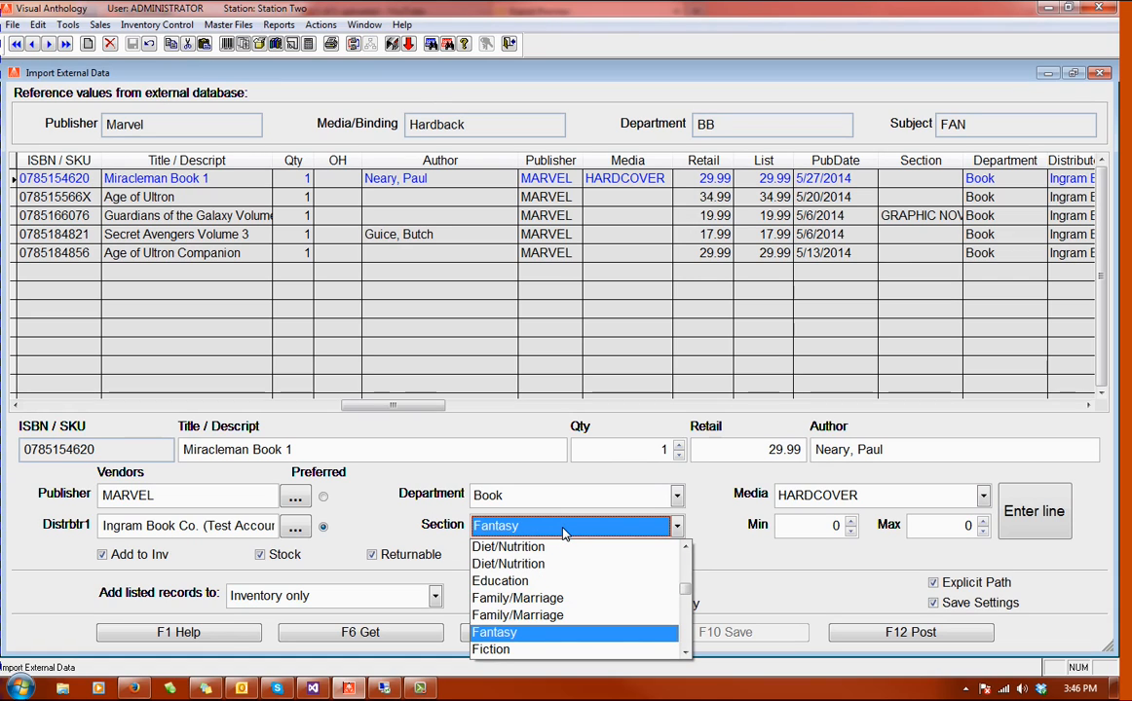
pyautogui.click(495, 632)
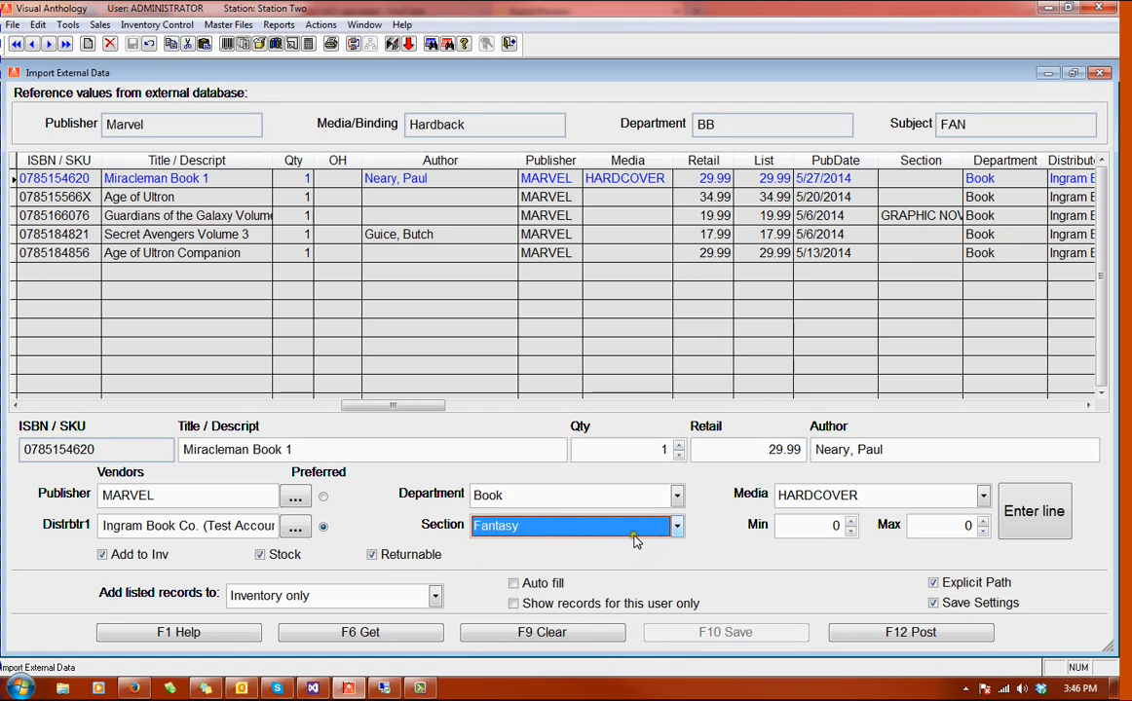
pyautogui.click(1049, 521)
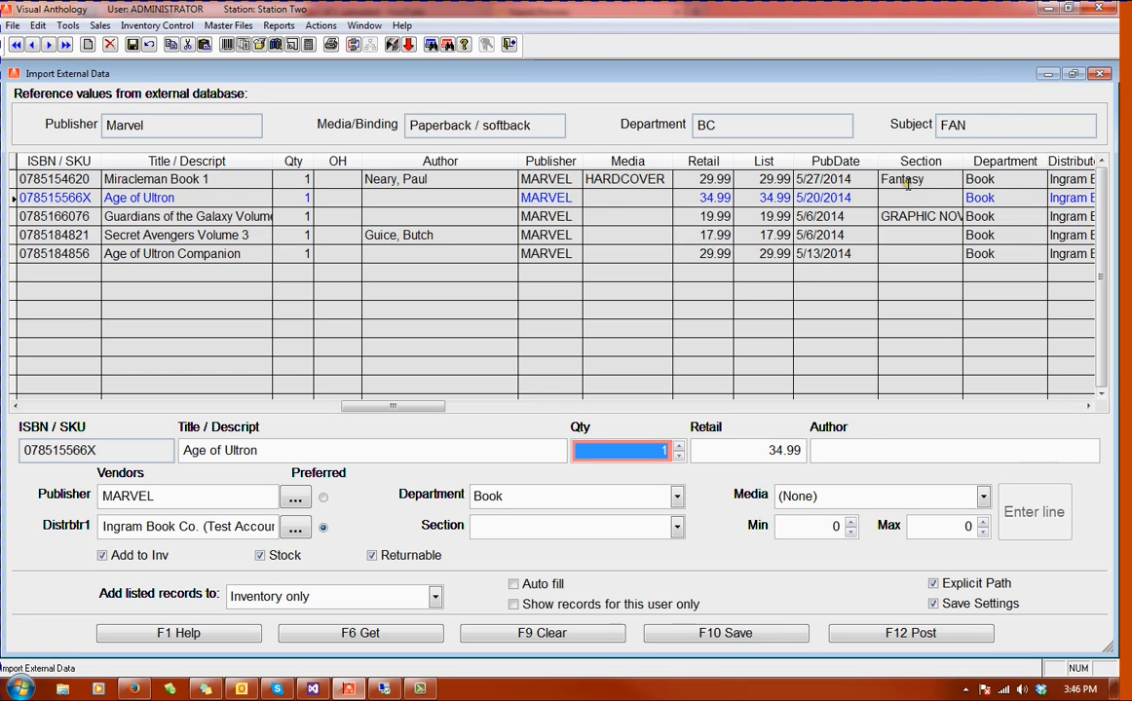
# Step: Set the Age of Ultron record's media to PAPERBACK and section to Fantasy, and save the line
pyautogui.click(548, 197)
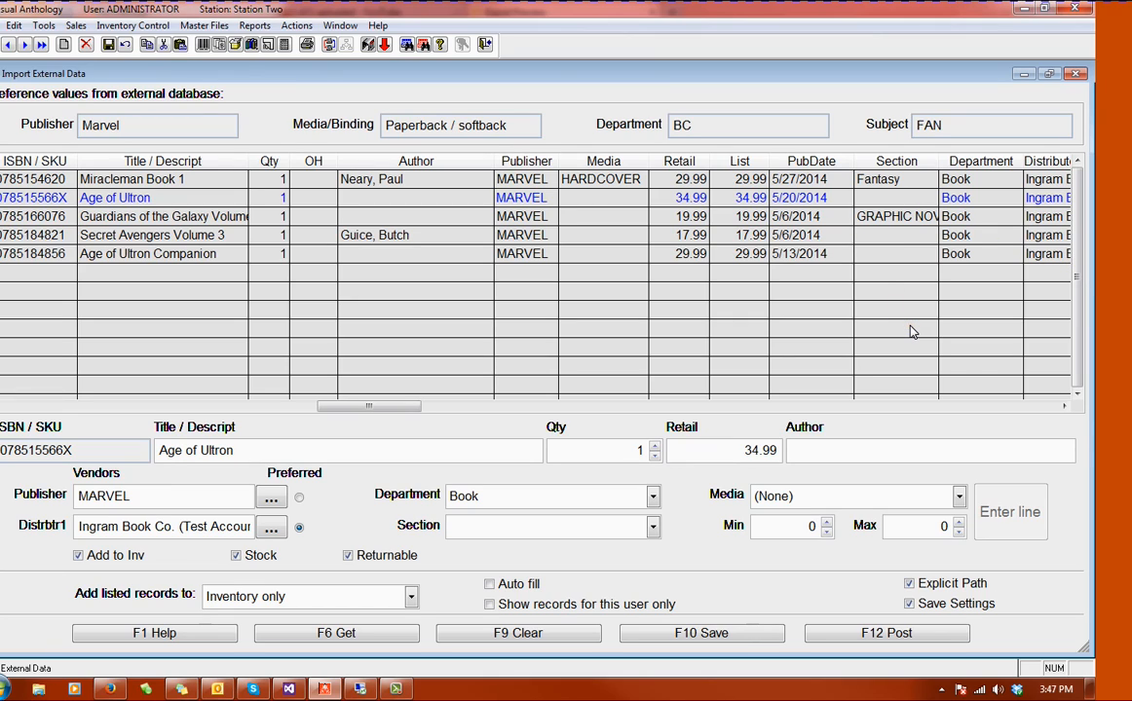
pyautogui.click(828, 313)
pyautogui.click(958, 497)
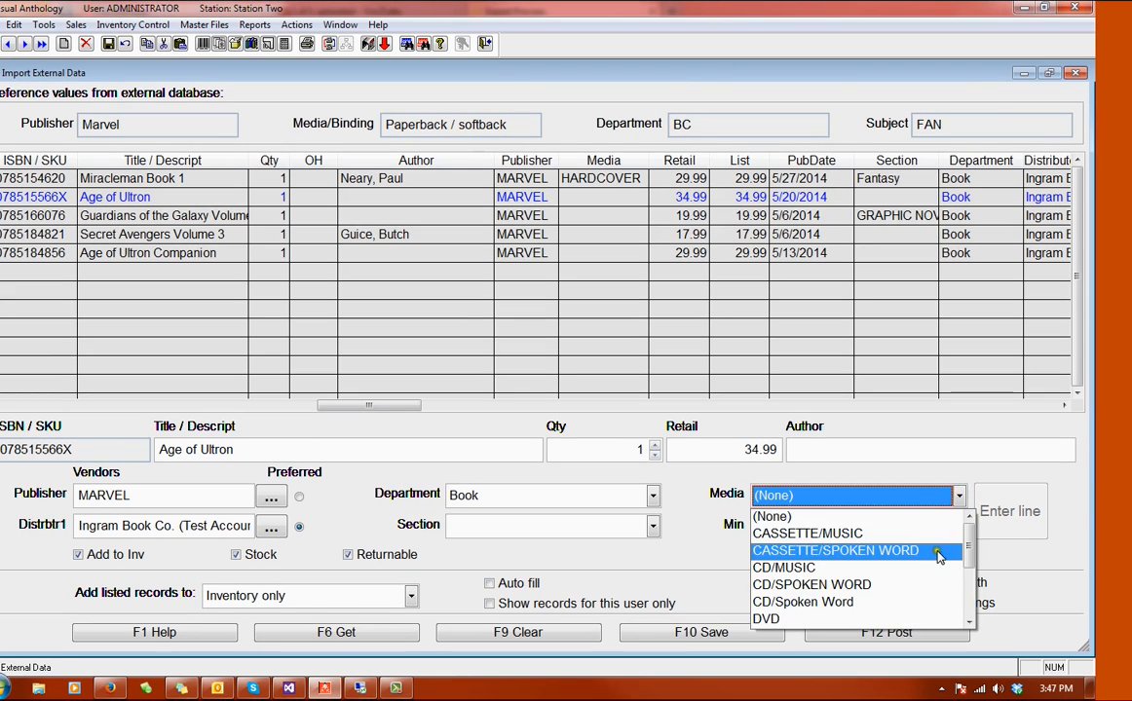
pyautogui.scroll(-2, 882, 574)
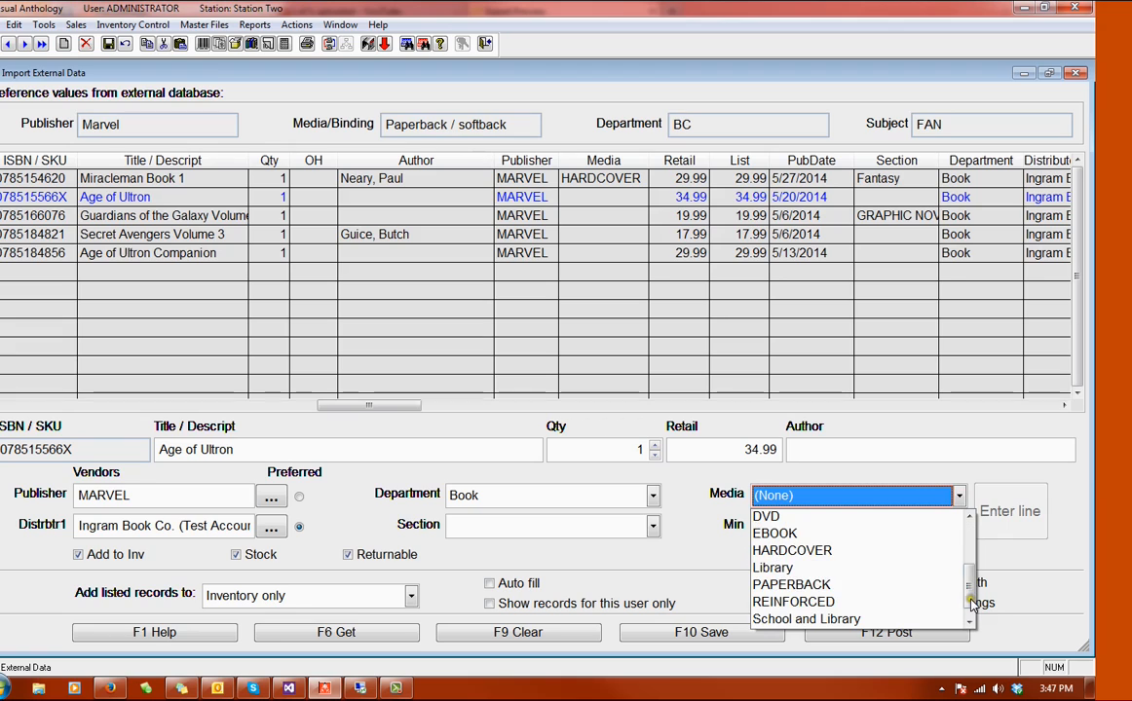
pyautogui.click(831, 587)
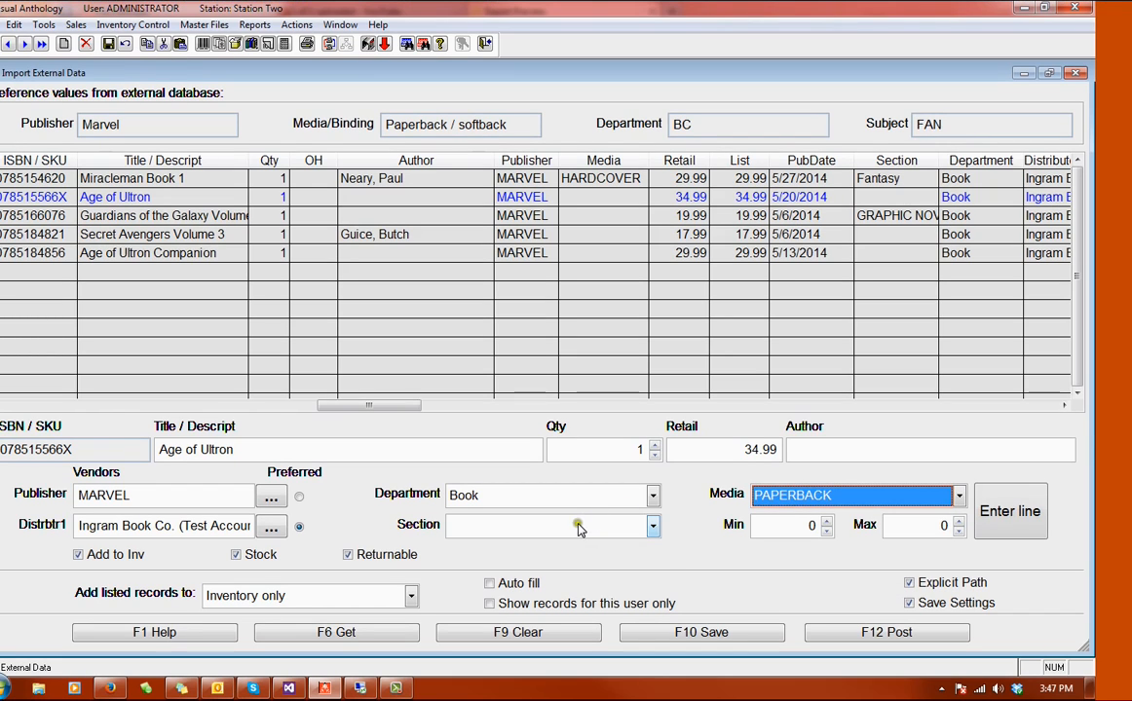
pyautogui.click(578, 527)
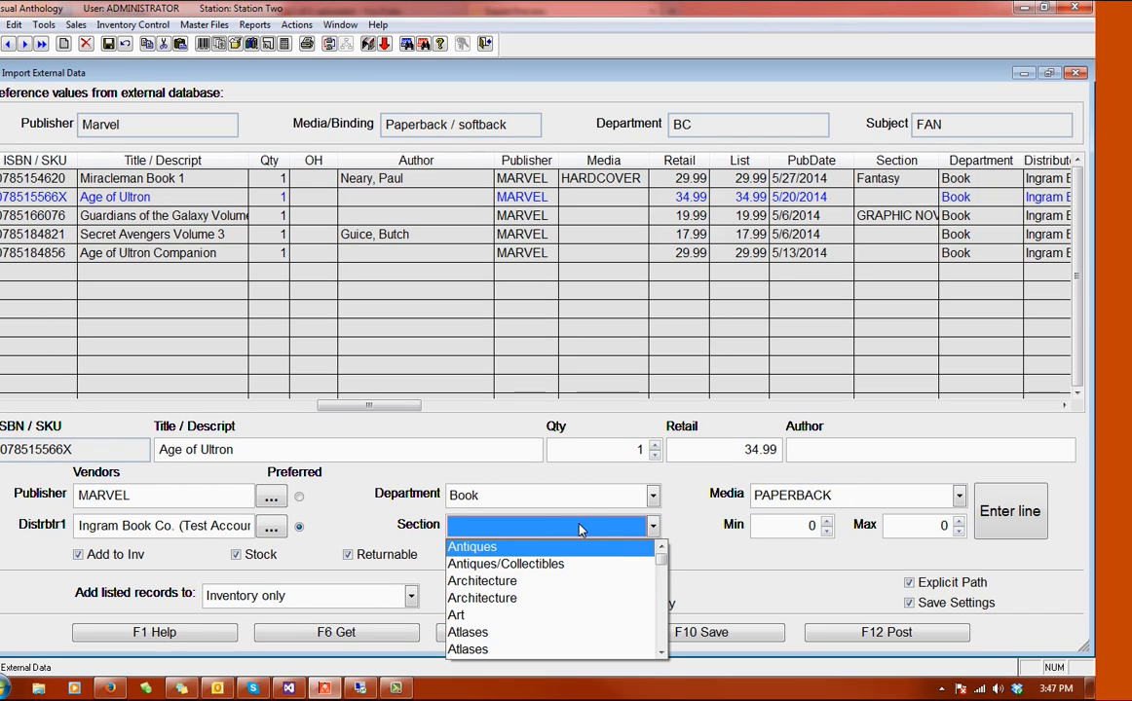
pyautogui.write('fan')
pyautogui.press('Tab')
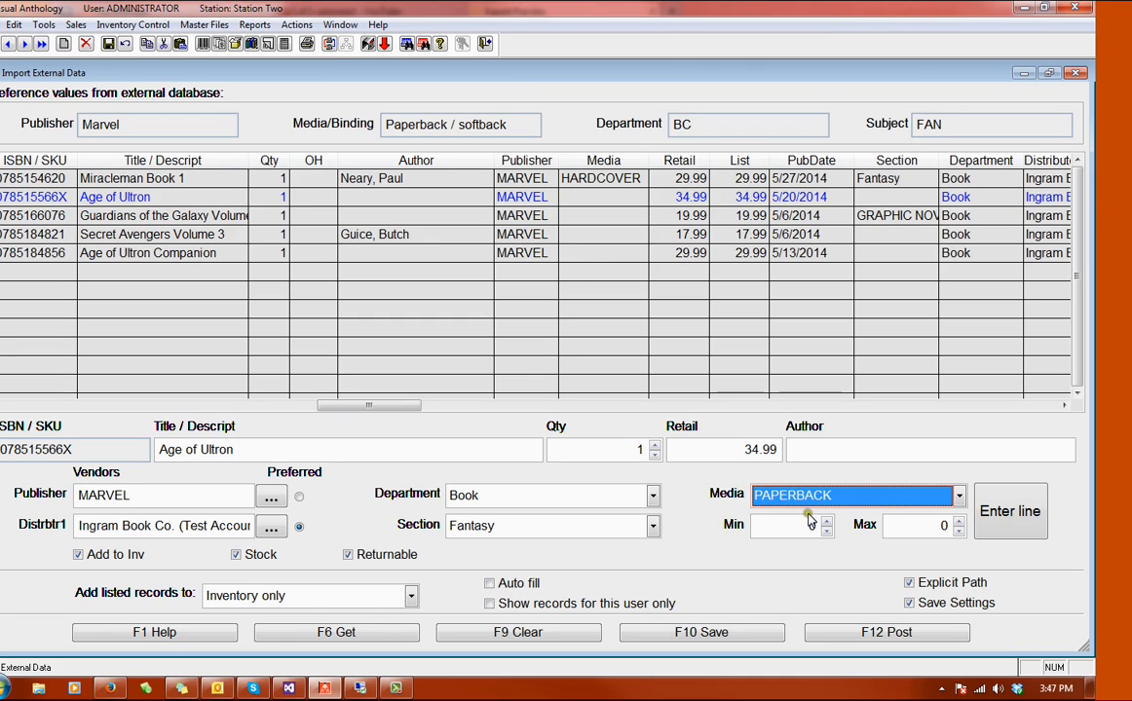
pyautogui.click(1021, 517)
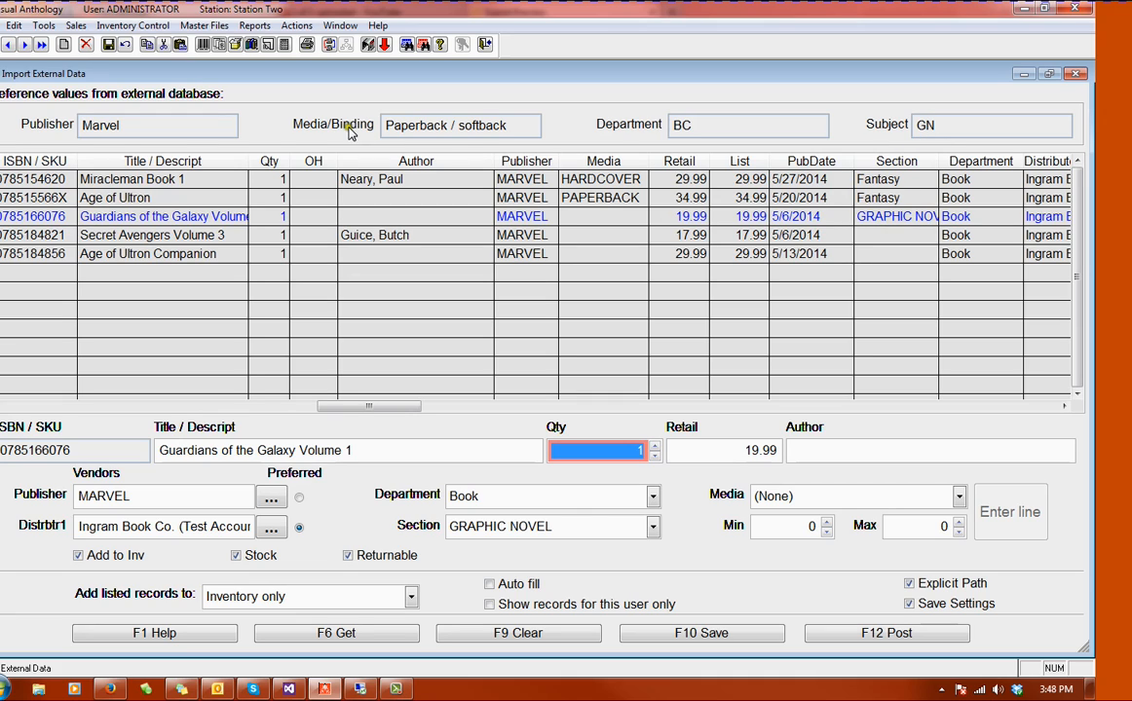
# Step: Set the media of the Guardians of the Galaxy Volume 1 record to PAPERBACK and save the line
pyautogui.click(777, 501)
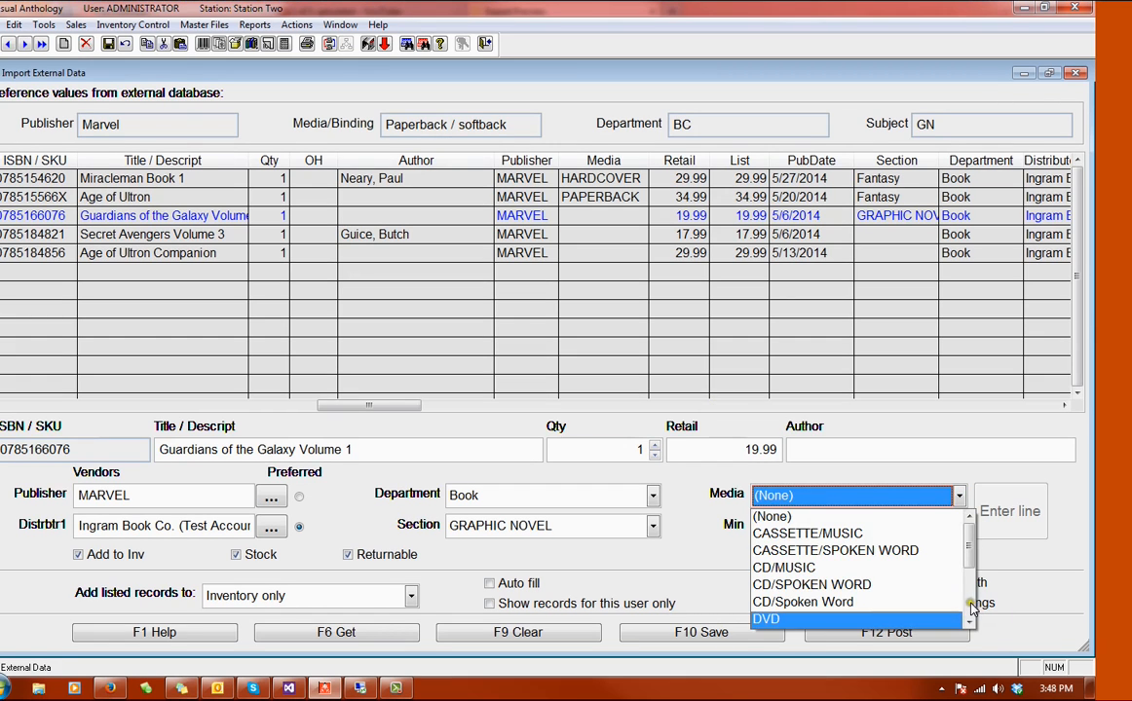
pyautogui.scroll(-2, 875, 585)
pyautogui.click(875, 585)
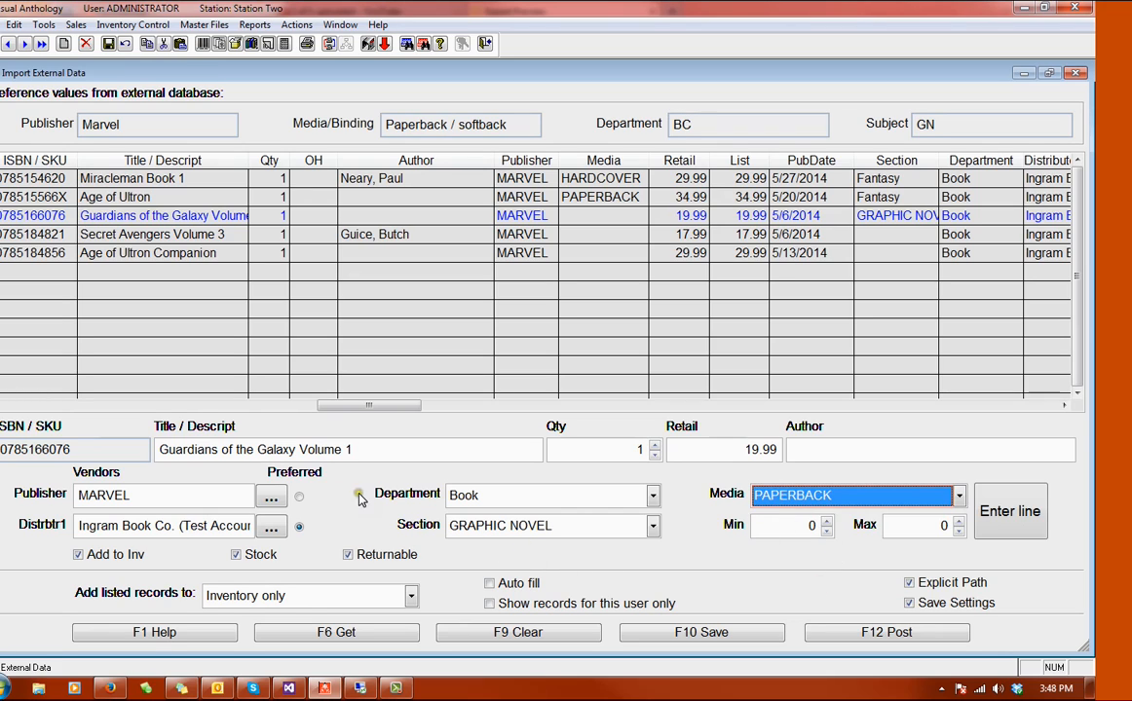
pyautogui.click(993, 526)
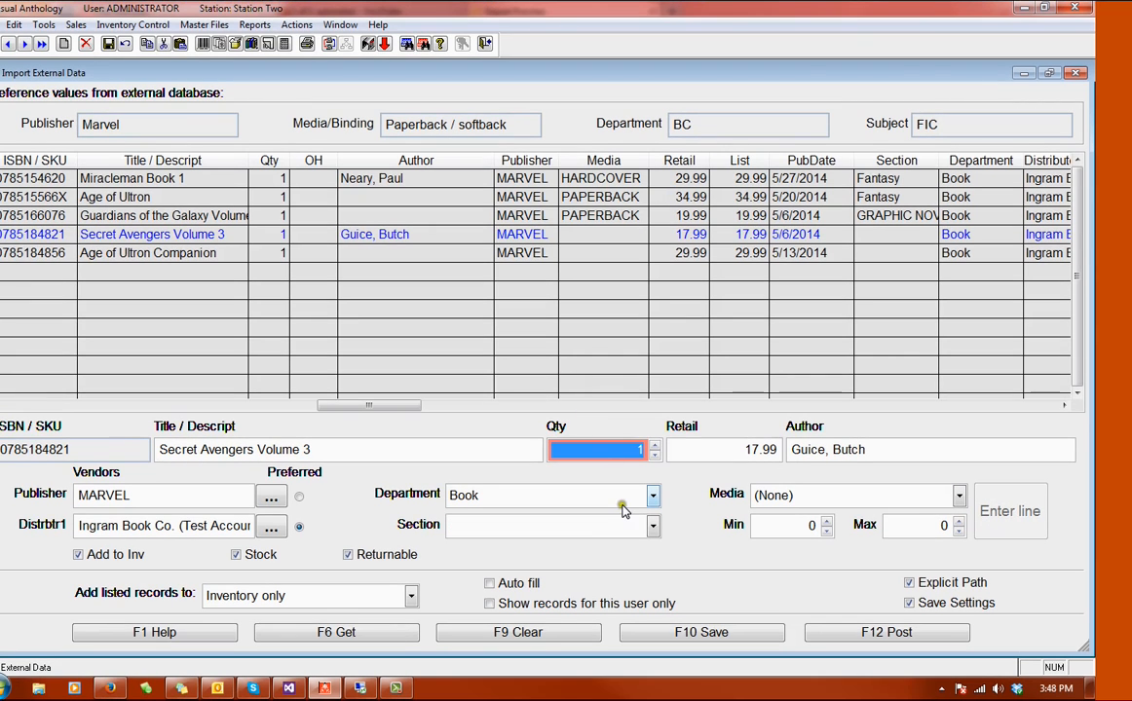
# Step: Set the Secret Avengers Volume 3 record's section to Fiction and media to PAPERBACK, and save the line
pyautogui.click(578, 529)
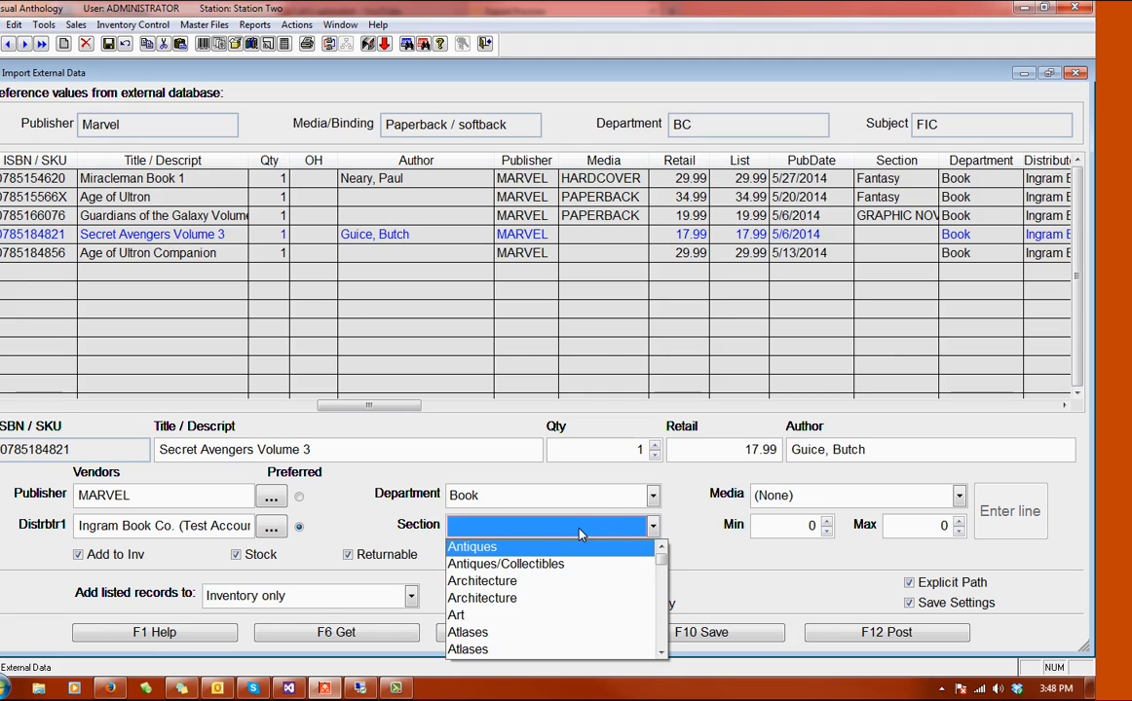
pyautogui.write('fi')
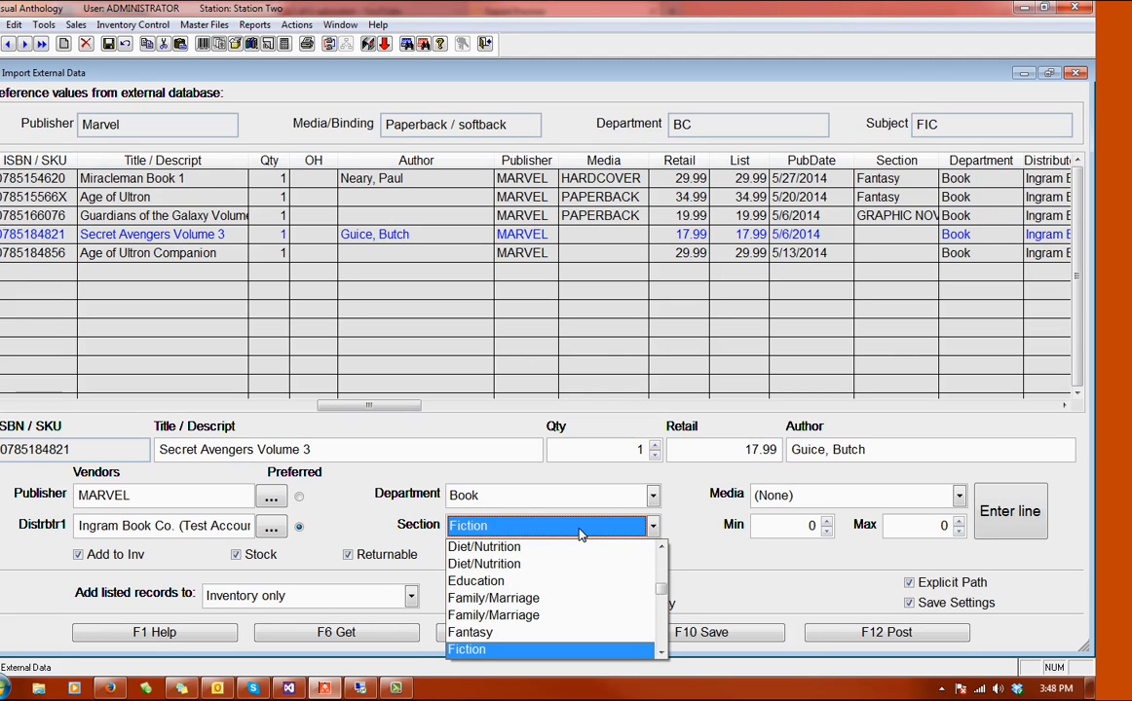
pyautogui.press('Tab')
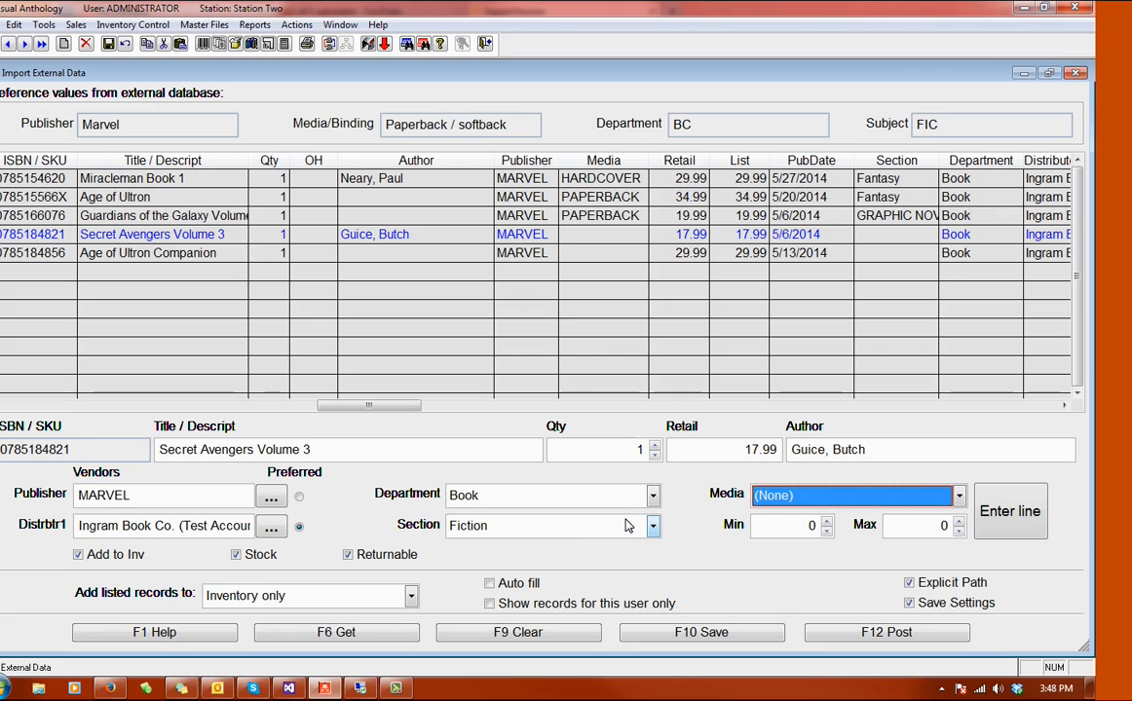
pyautogui.write('p')
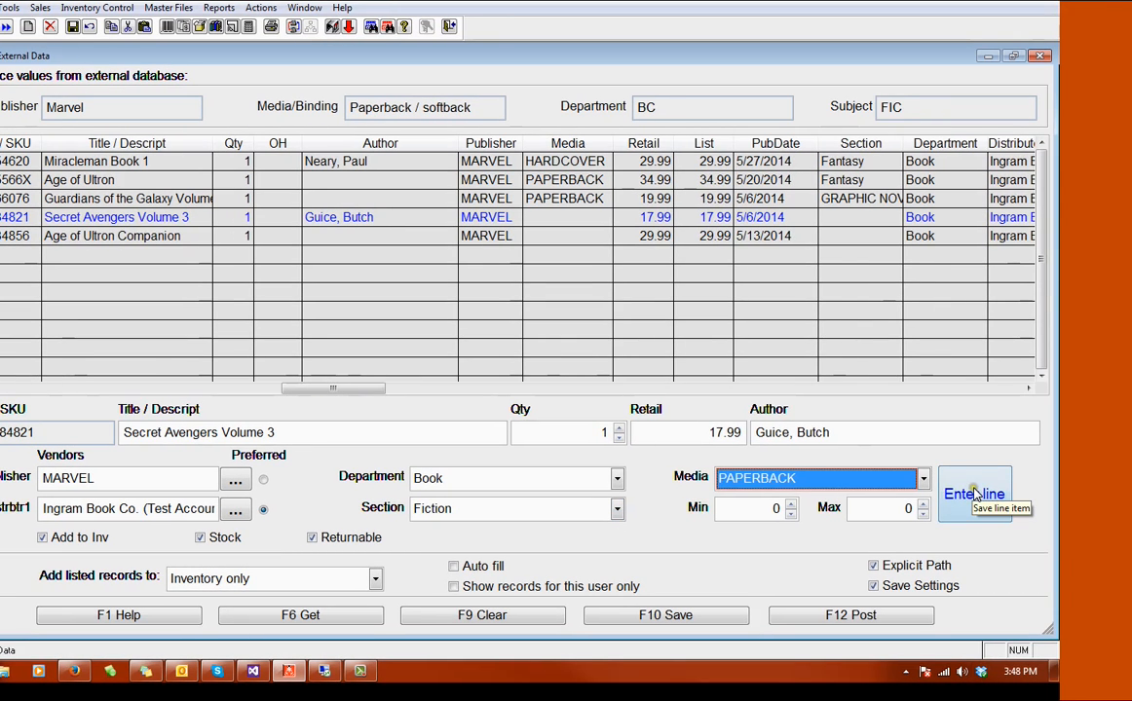
pyautogui.click(1010, 510)
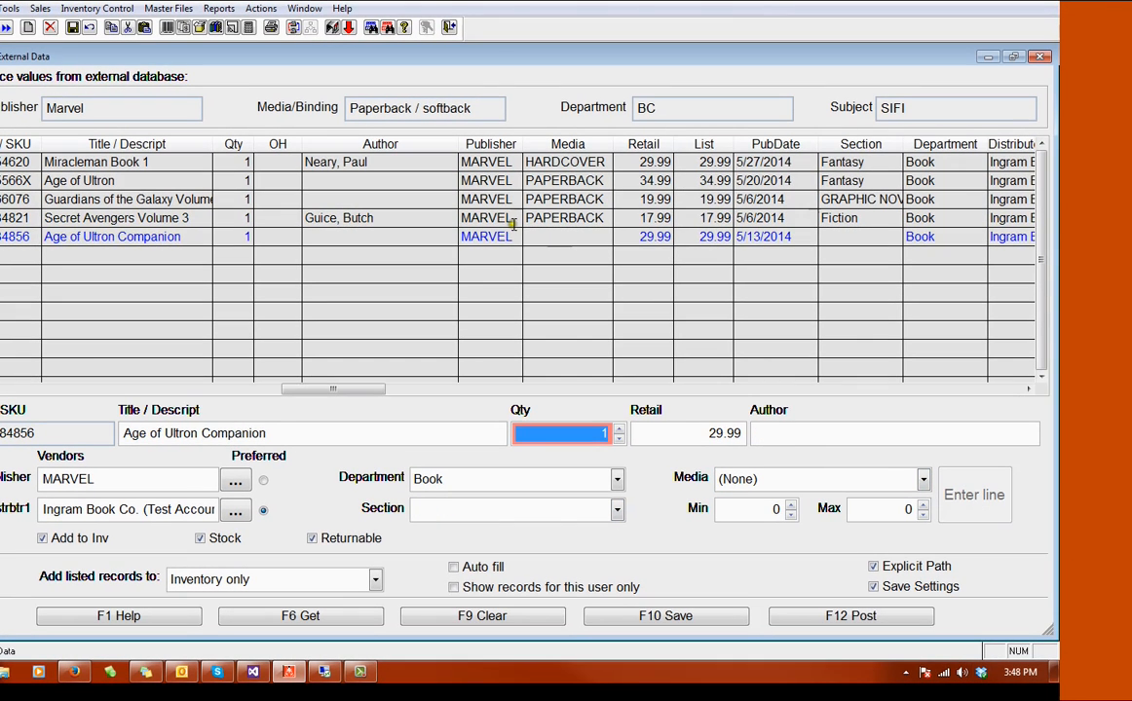
# Step: Set the Age of Ultron Companion record's section to Science Fiction and media to PAPERBACK, and save the line
pyautogui.click(533, 236)
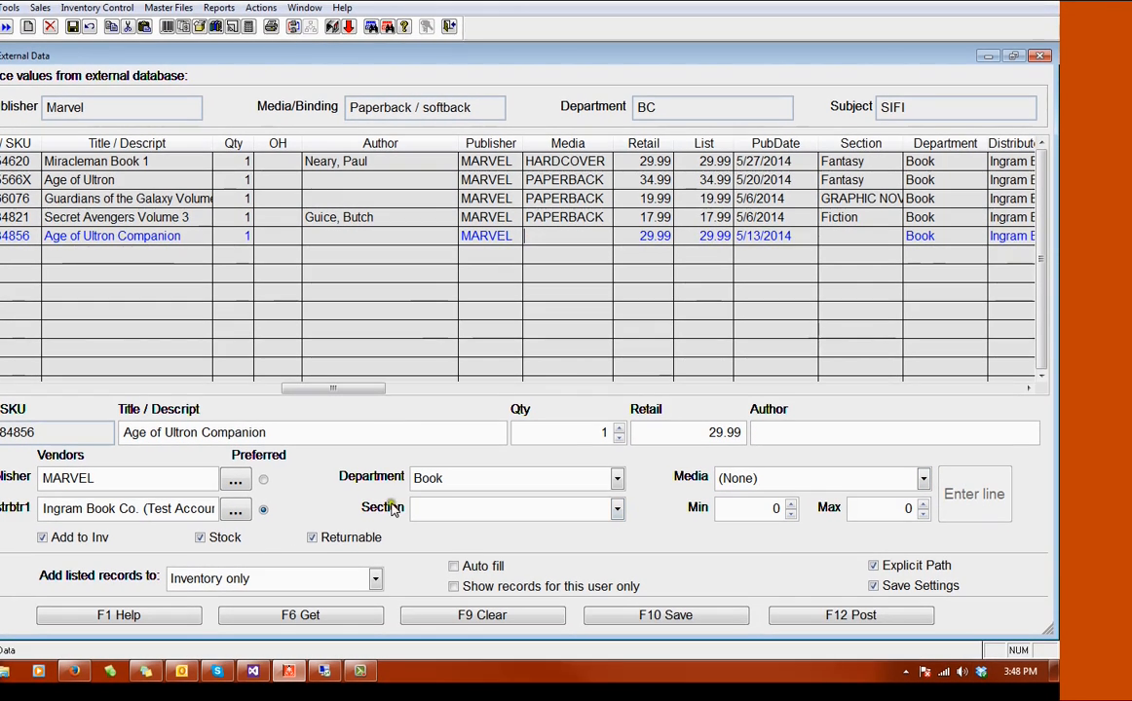
pyautogui.click(432, 513)
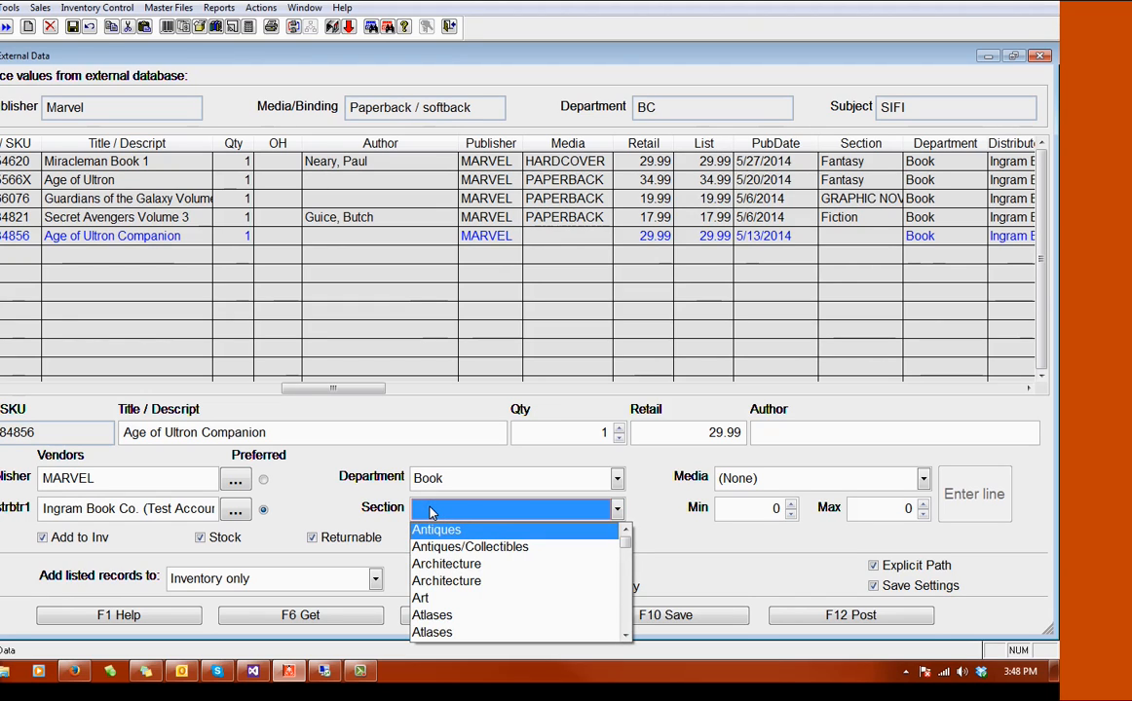
pyautogui.press('s')
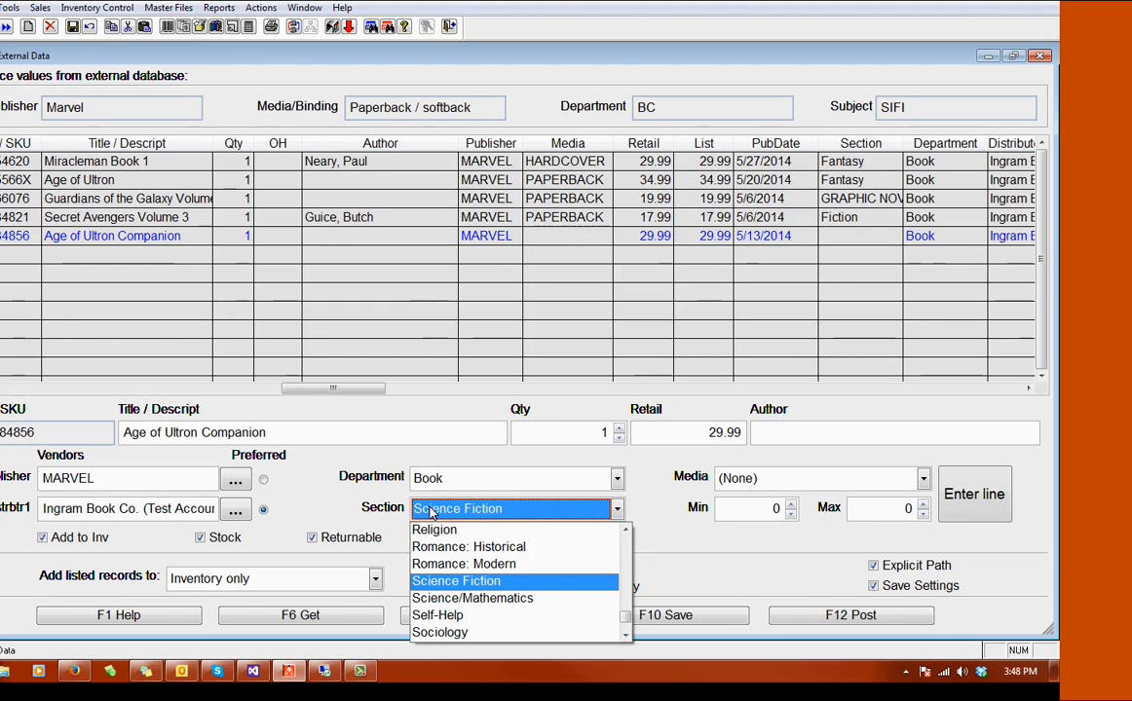
pyautogui.click(443, 585)
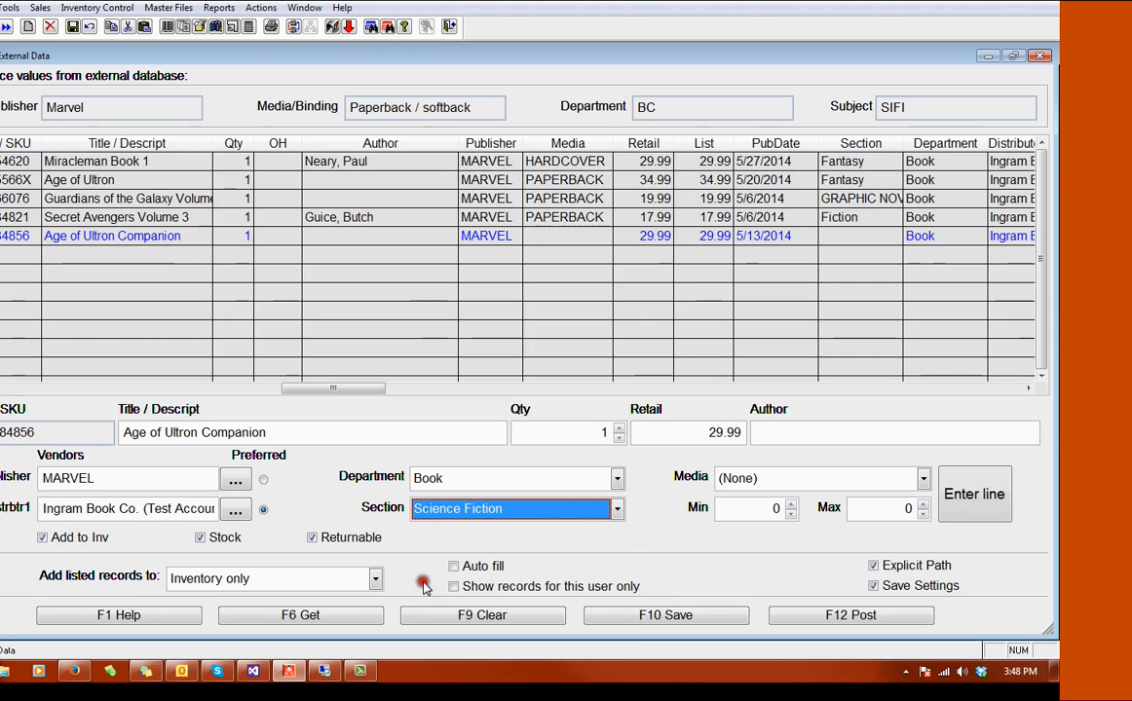
pyautogui.click(743, 481)
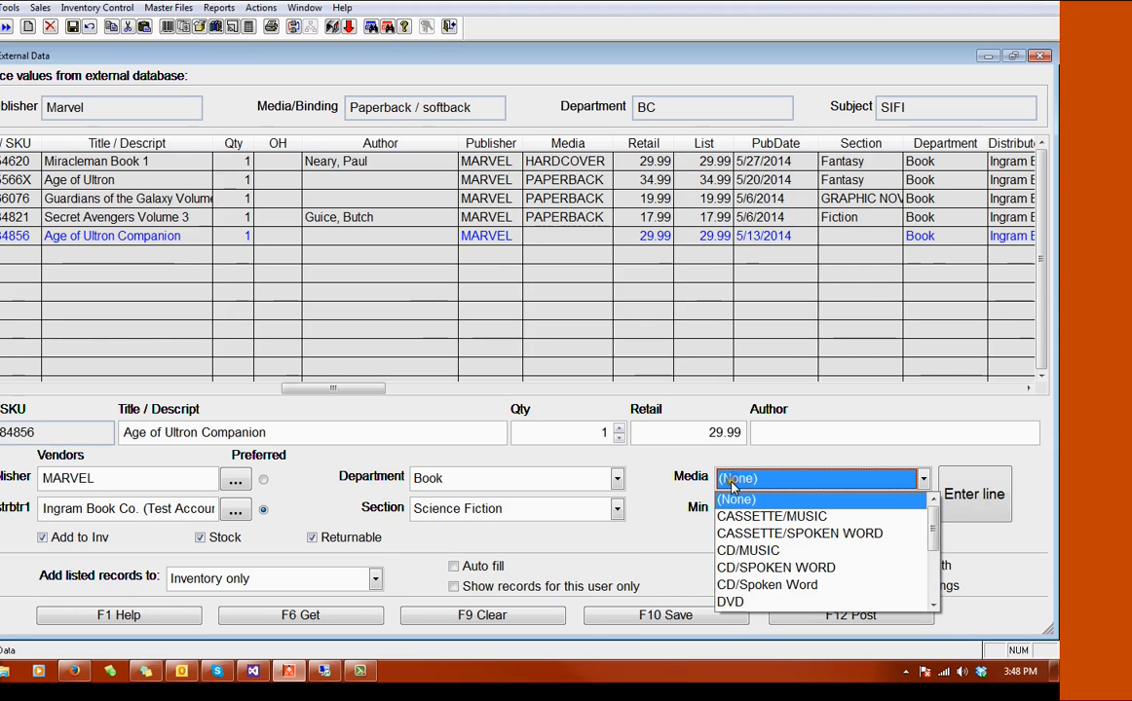
pyautogui.press('p')
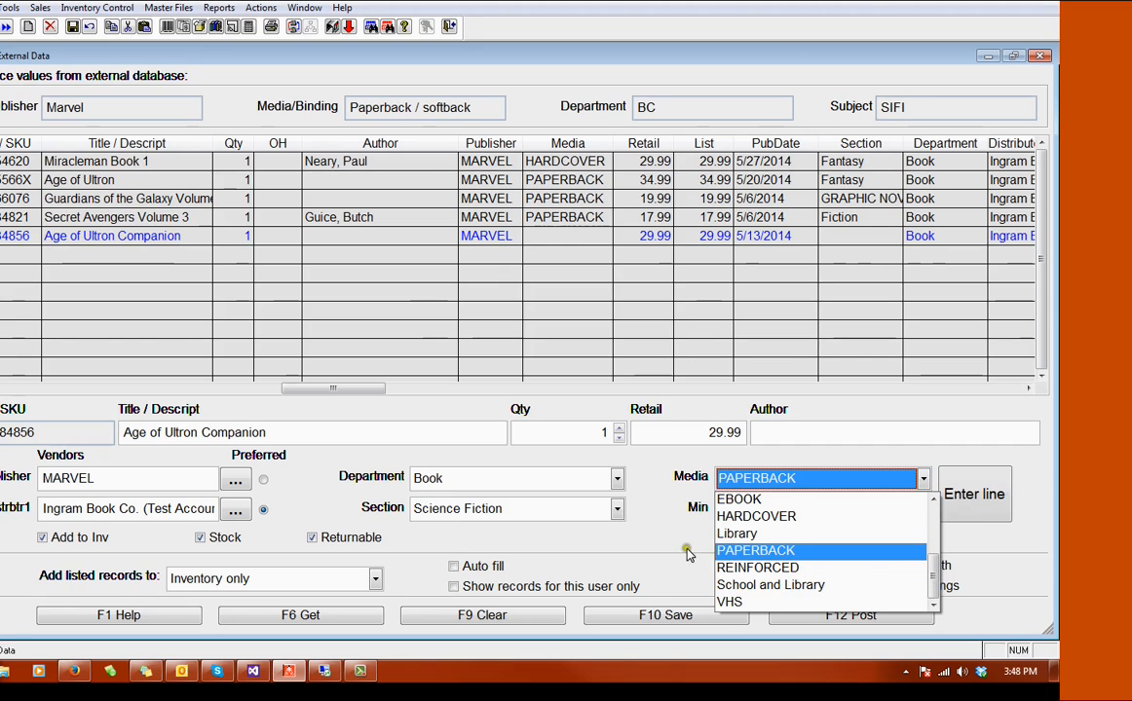
pyautogui.click(740, 550)
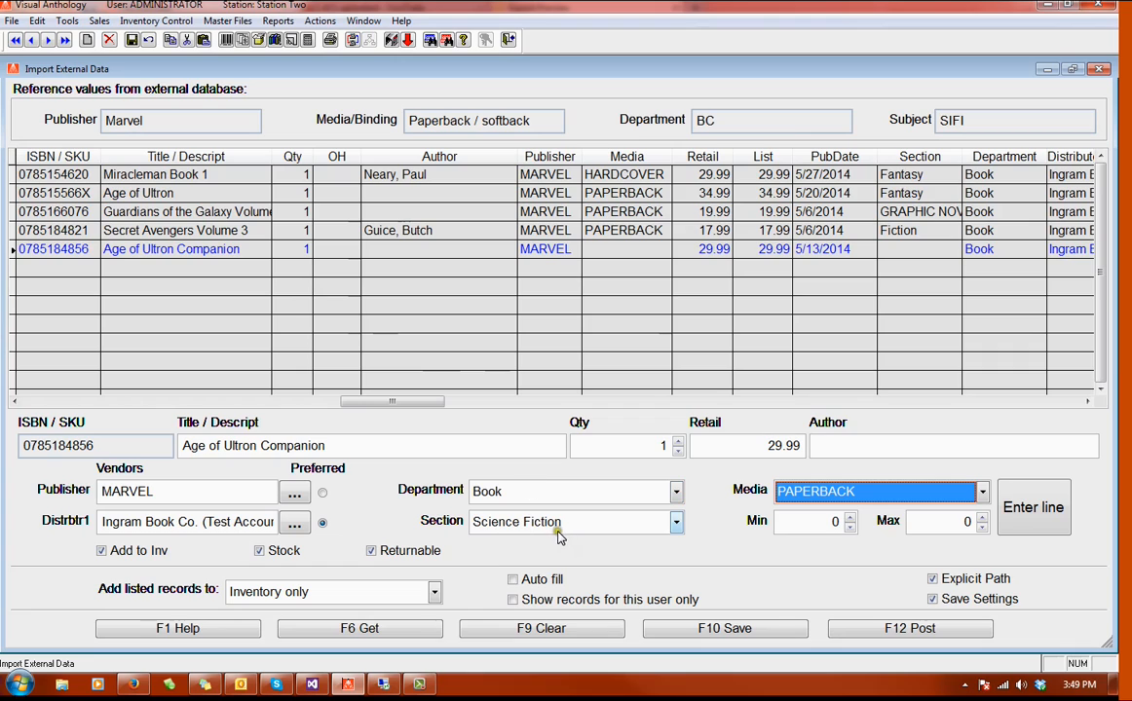
pyautogui.click(1040, 519)
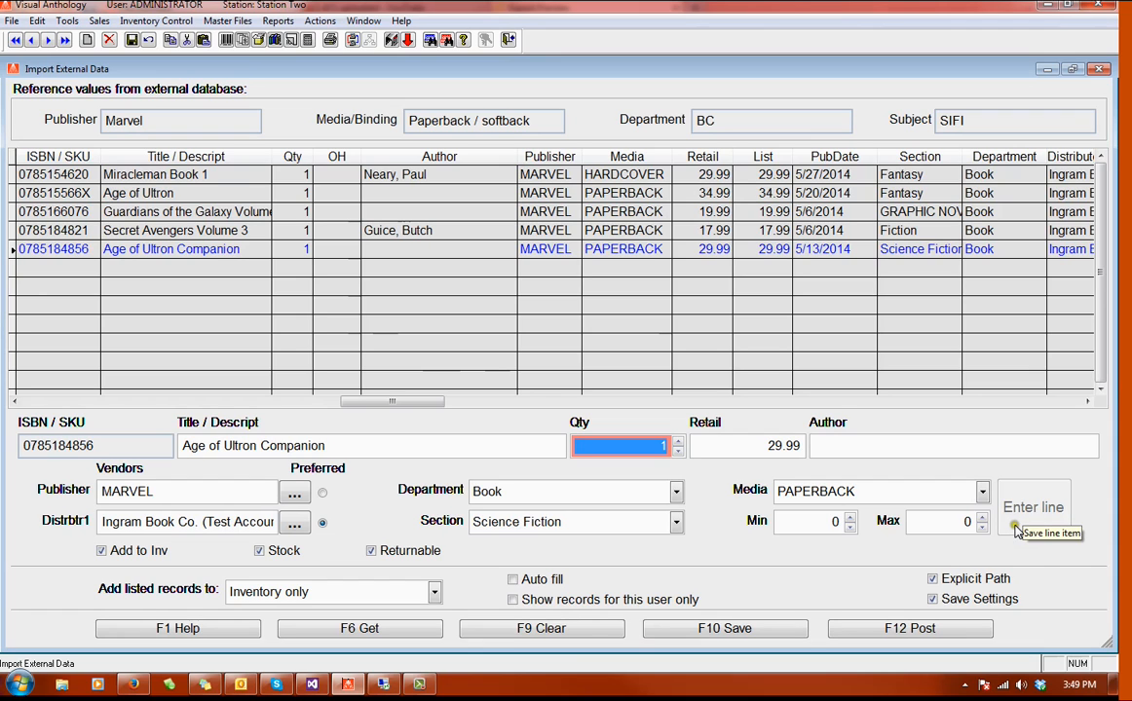
# Step: Save the import list and post the listed books to inventory only, accepting the addition
pyautogui.moveTo(389, 400); pyautogui.dragTo(90, 386)
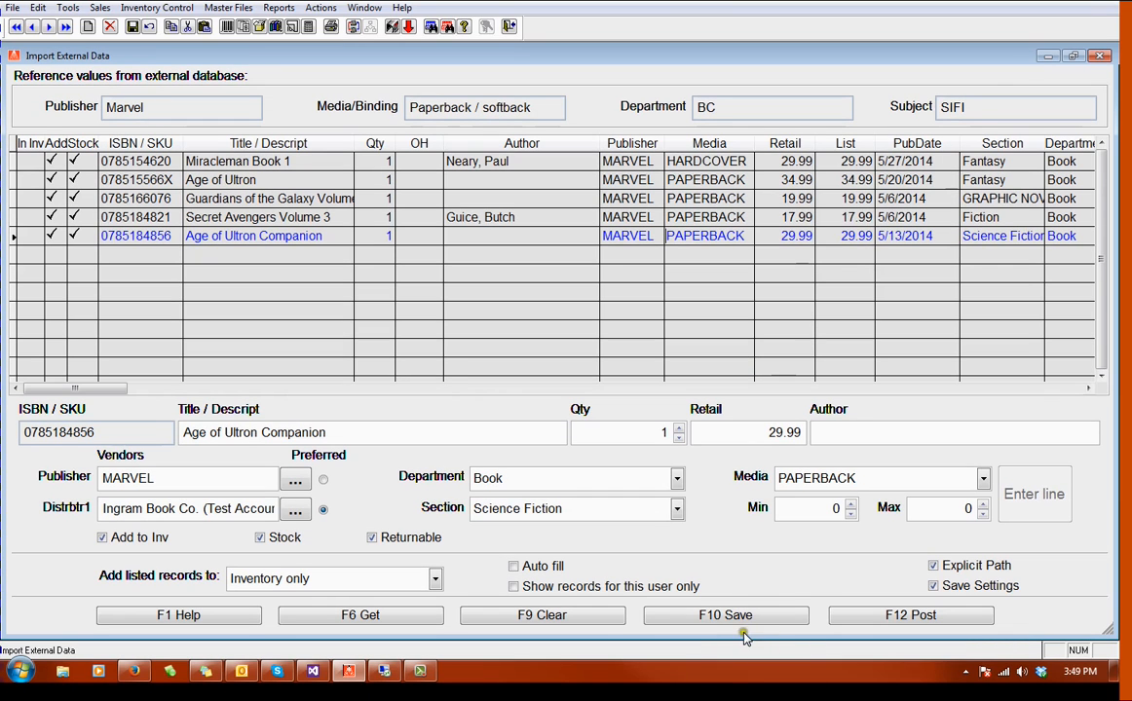
pyautogui.click(737, 631)
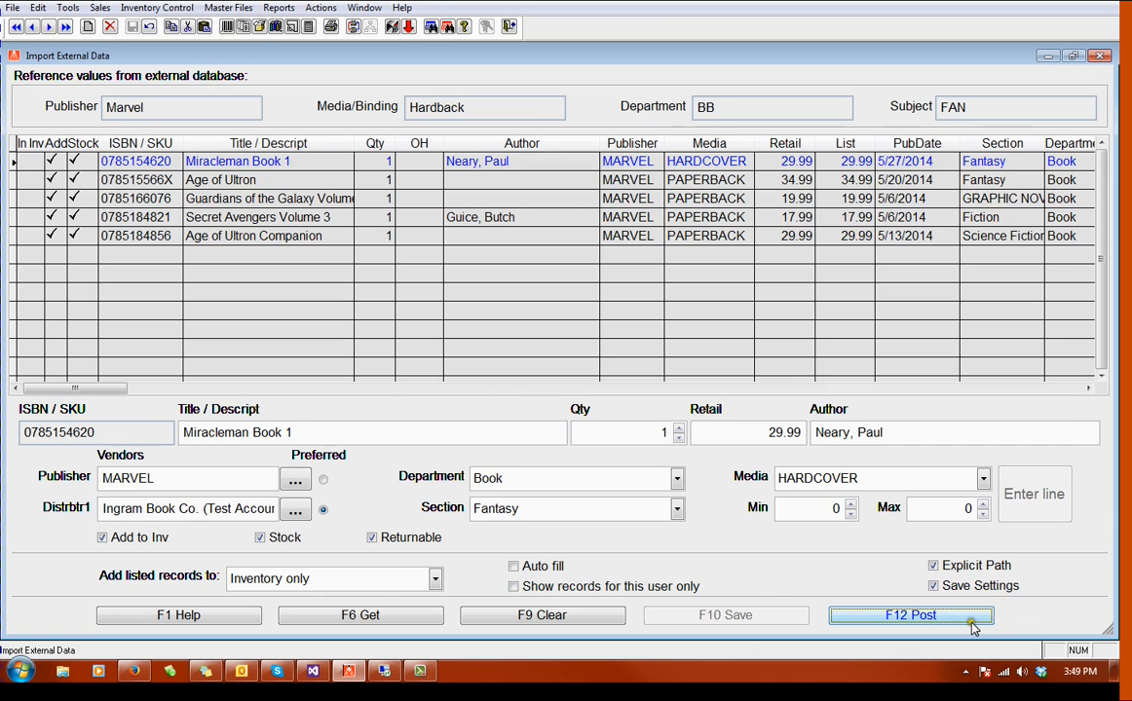
pyautogui.click(920, 617)
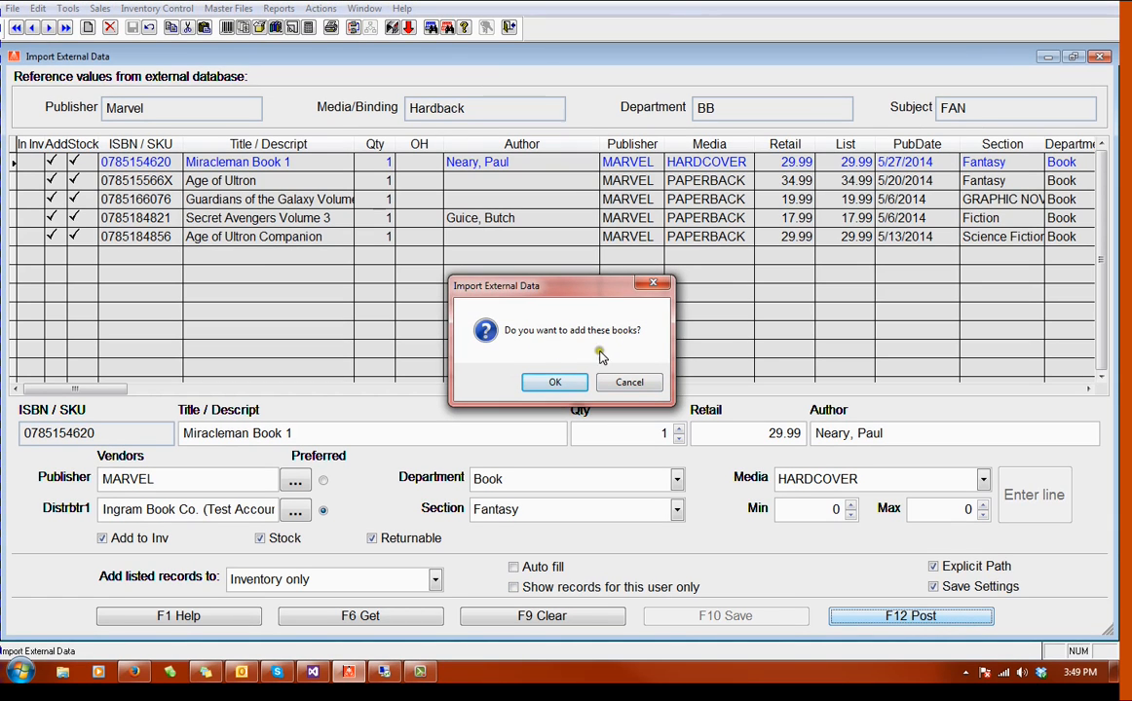
pyautogui.click(552, 382)
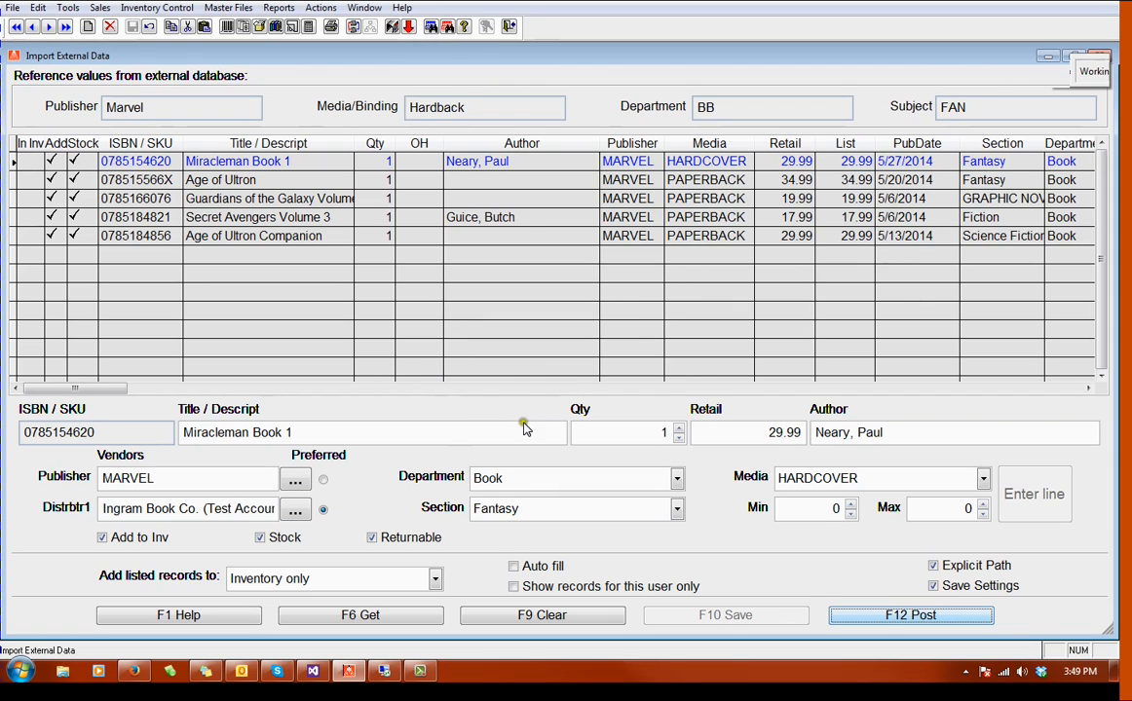